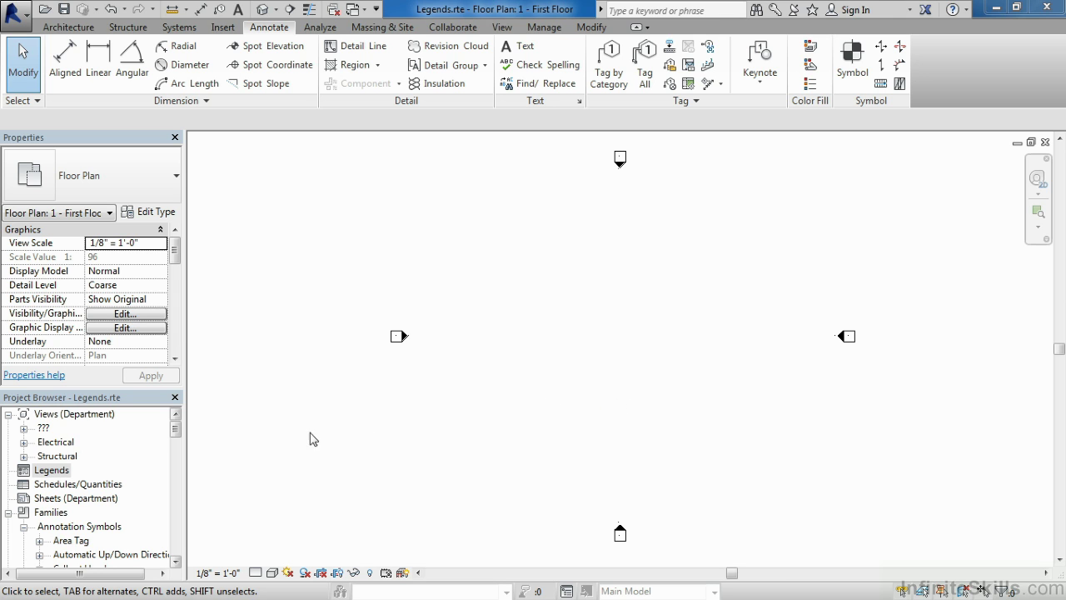
Create a new legend view named 'Door Elevations' at 1/4" = 1'-0" scale
right_click(53, 475)
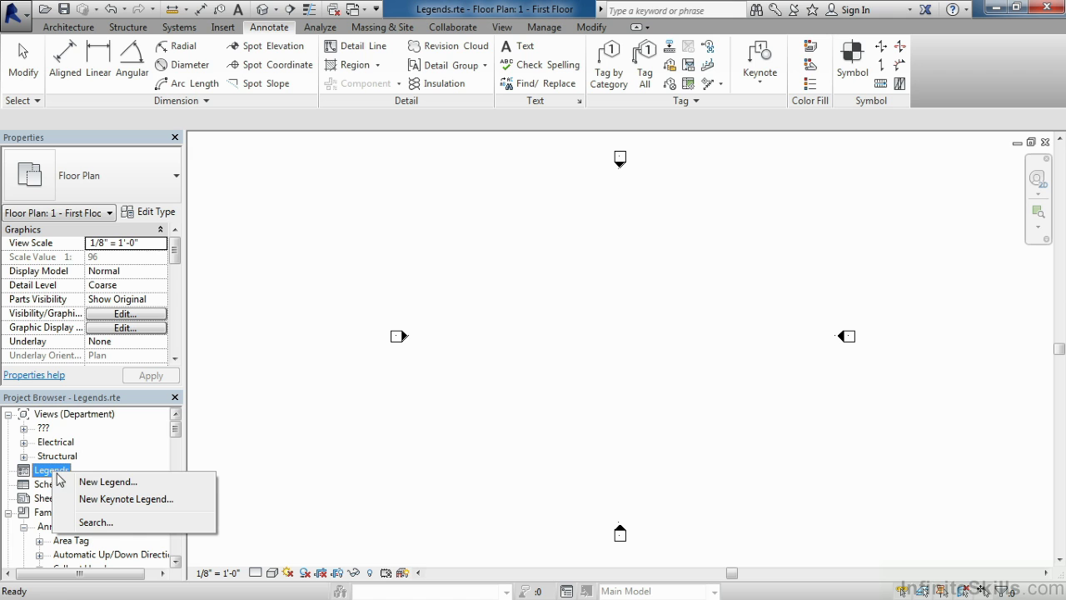
left_click(119, 482)
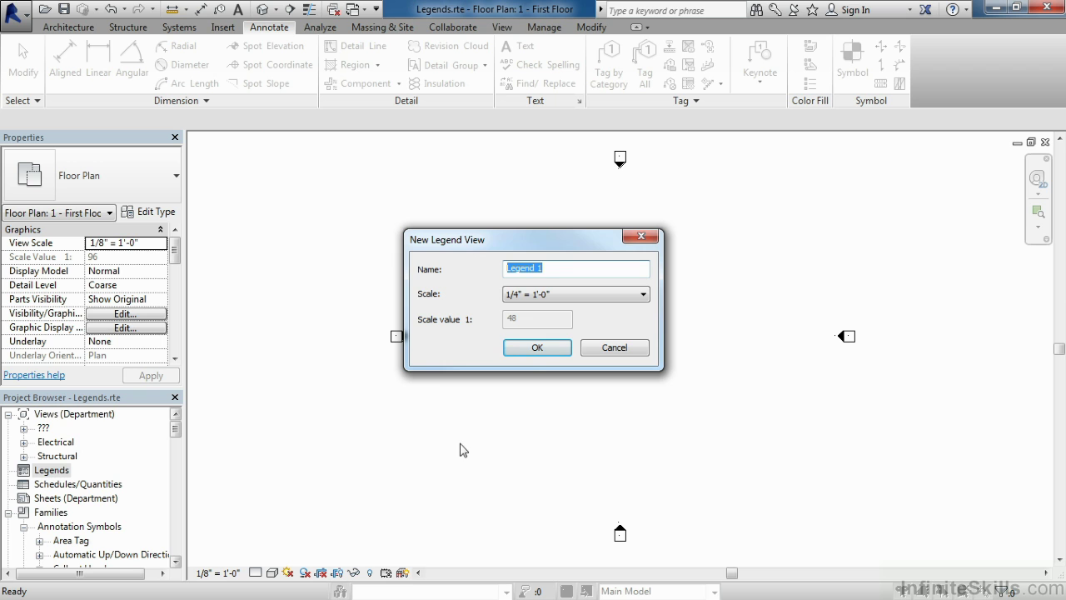
type("Door Elevations")
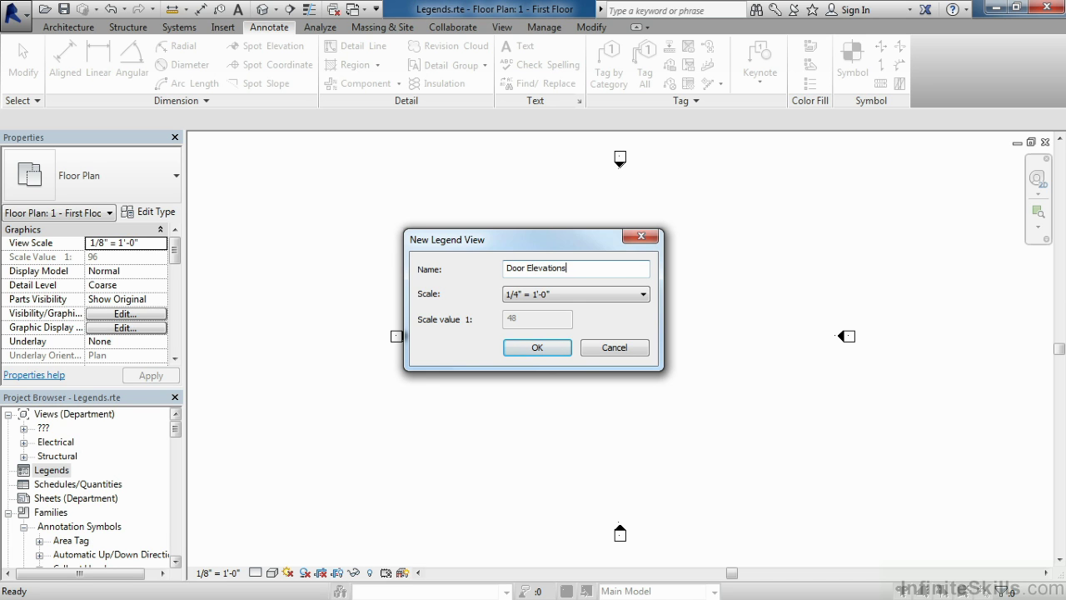
left_click(537, 349)
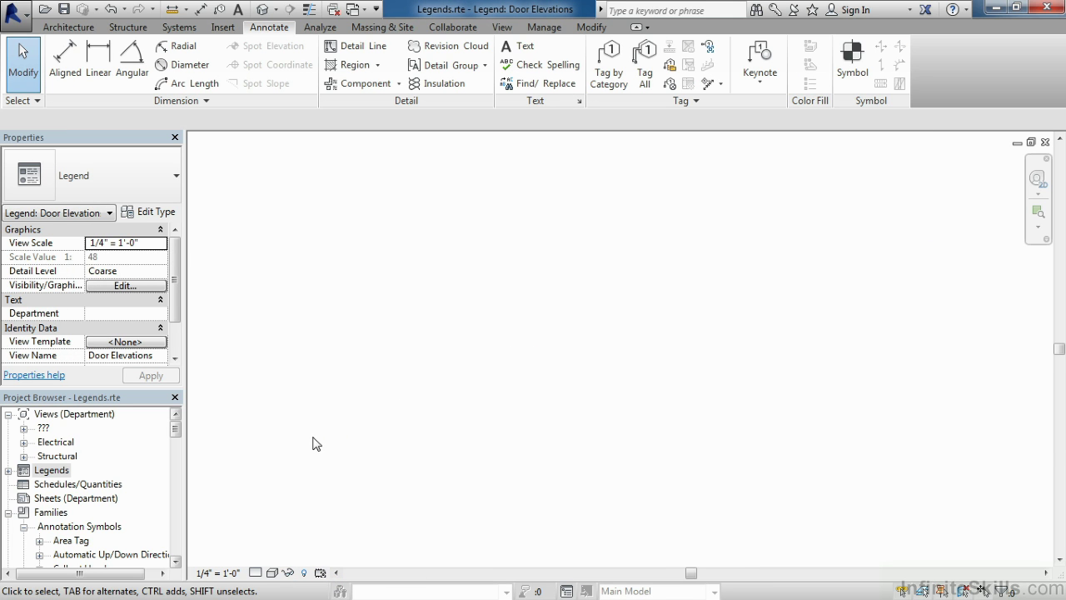
Place a Legend Component showing the Doors : Single-Flush : 36" x 84" door as Elevation : Front
left_click(8, 472)
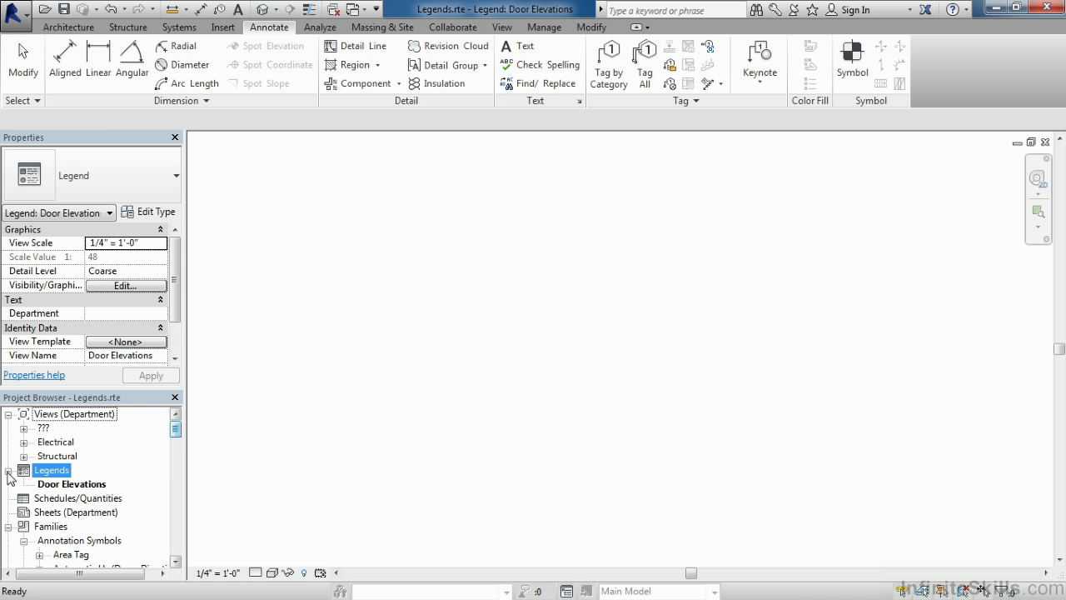
left_click(475, 414)
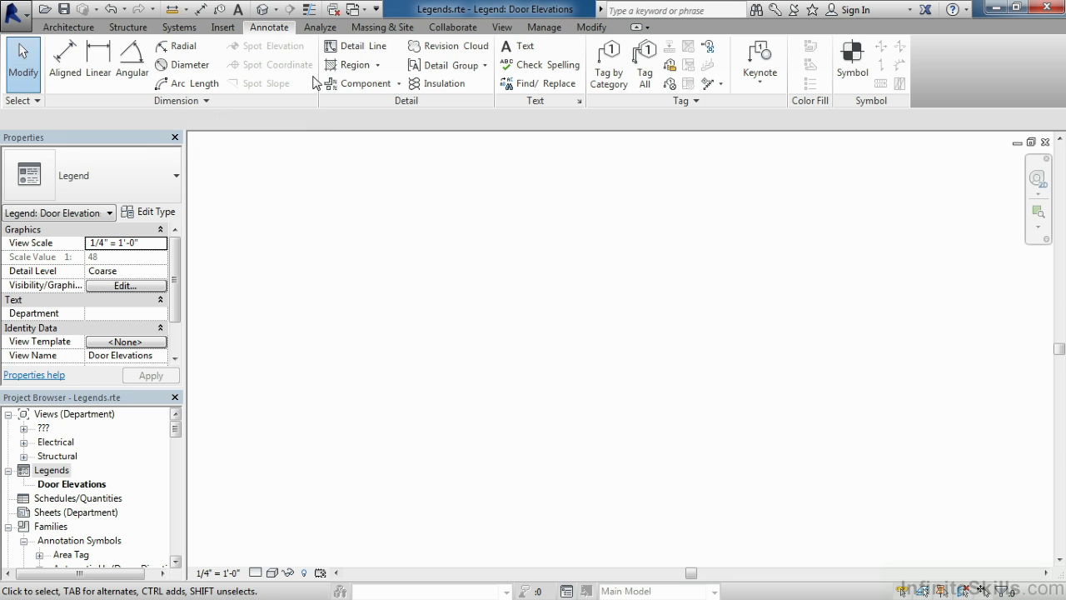
left_click(398, 84)
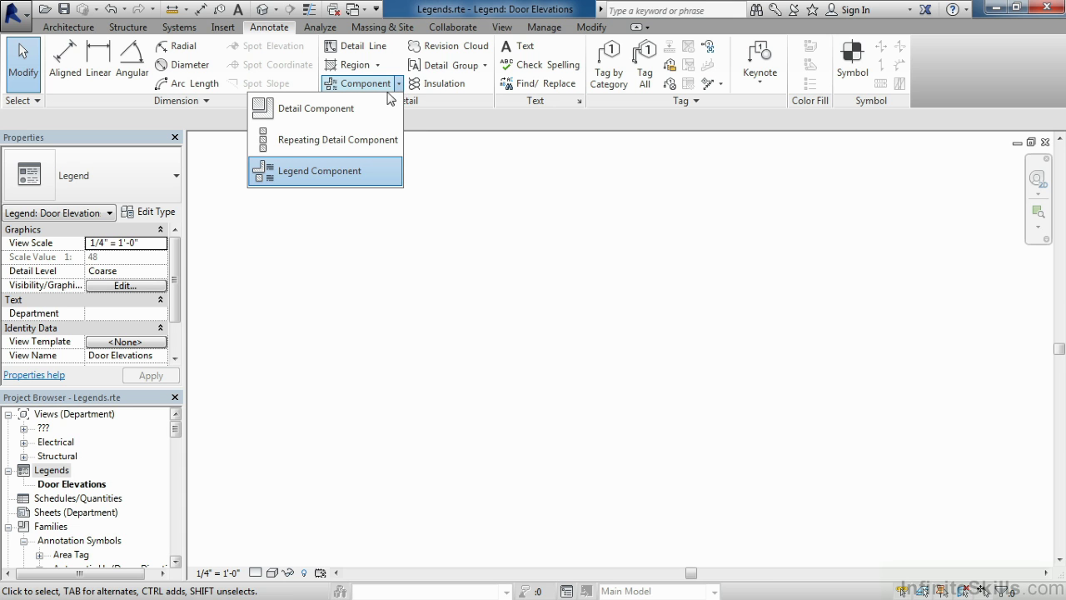
left_click(333, 172)
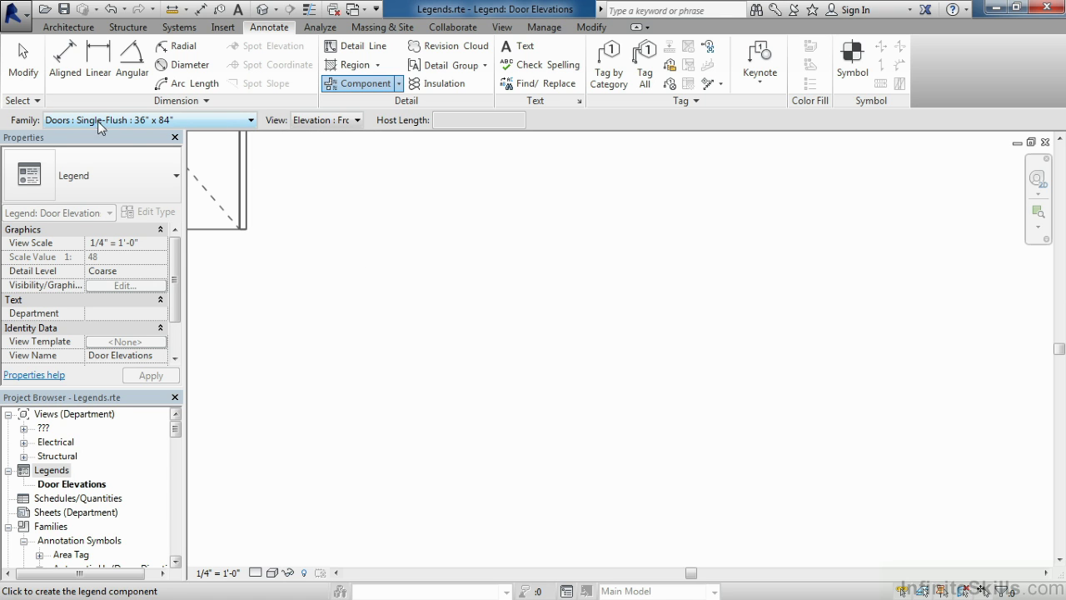
left_click(199, 122)
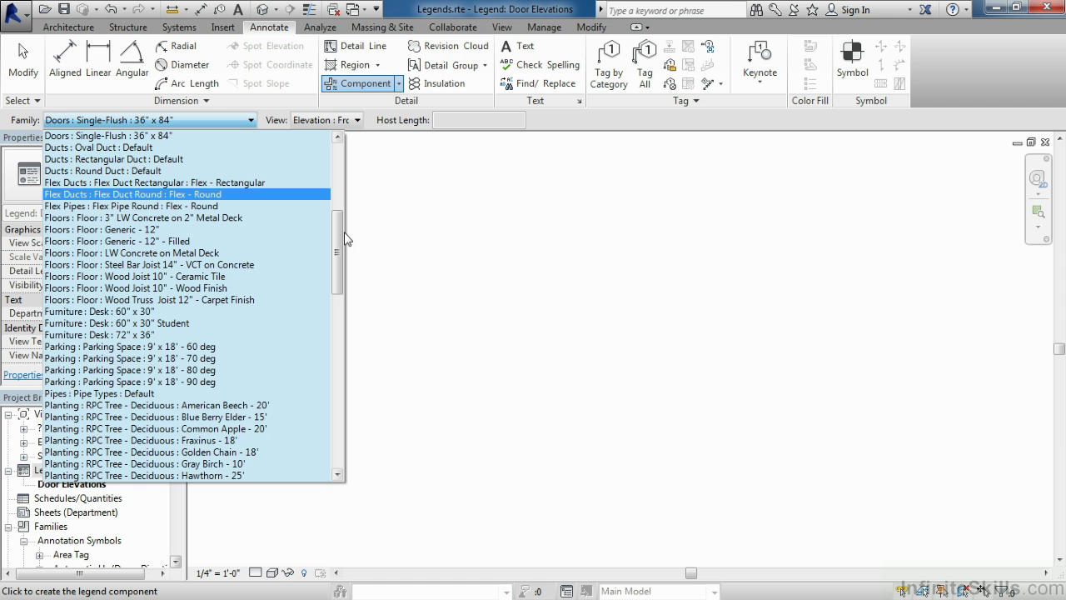
left_click_drag(339, 234, 345, 167)
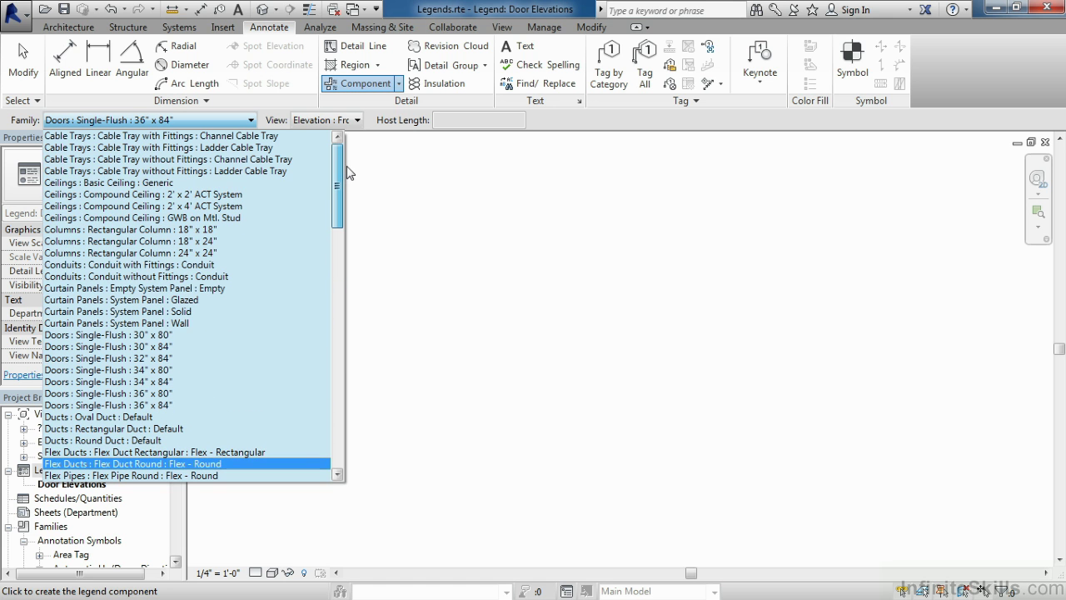
left_click(181, 406)
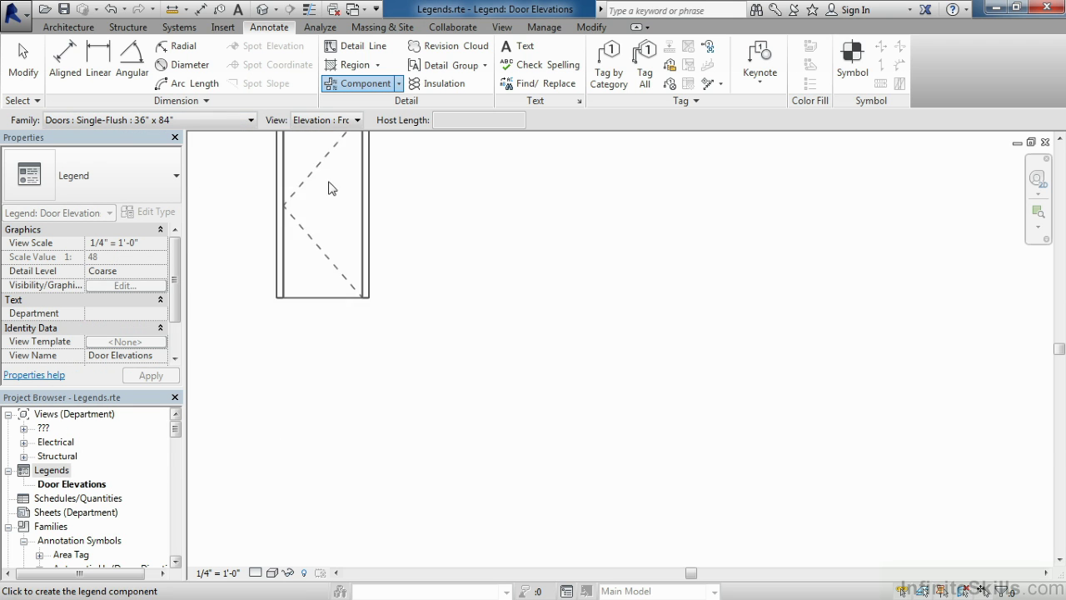
left_click(340, 120)
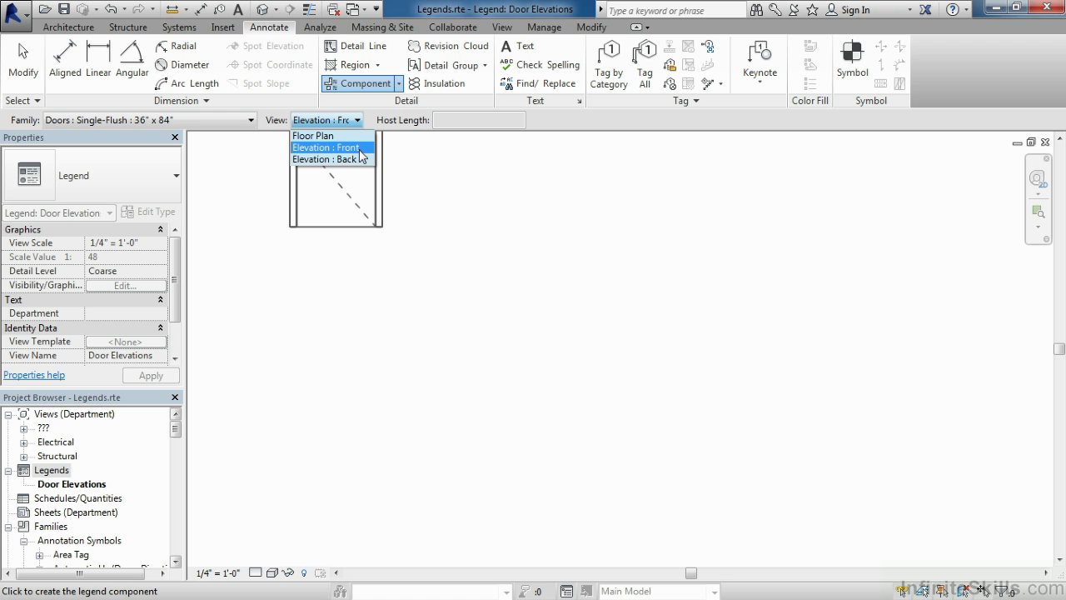
left_click(351, 137)
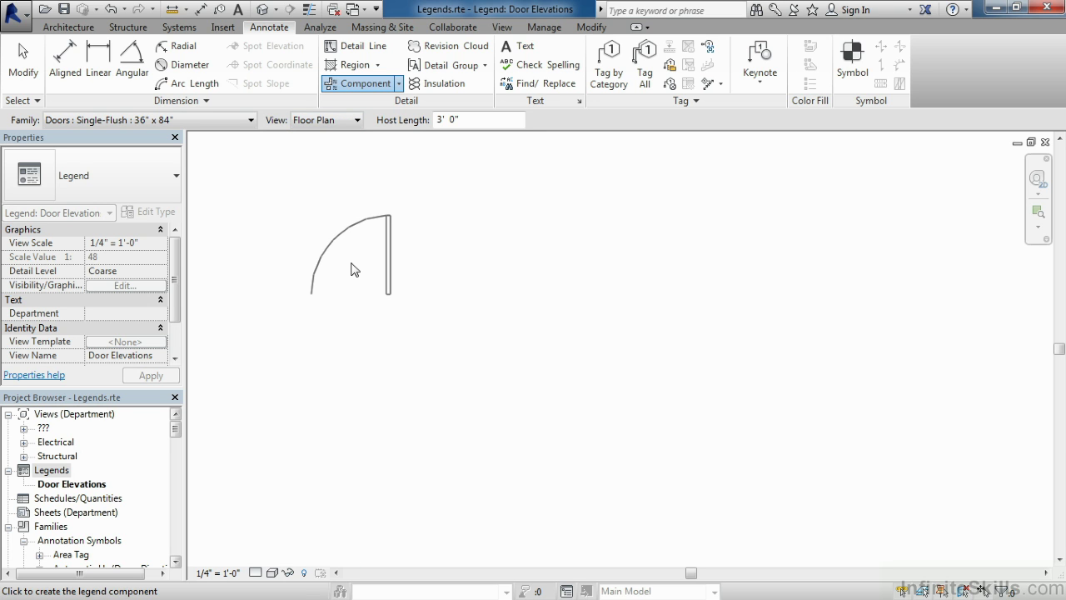
left_click(354, 120)
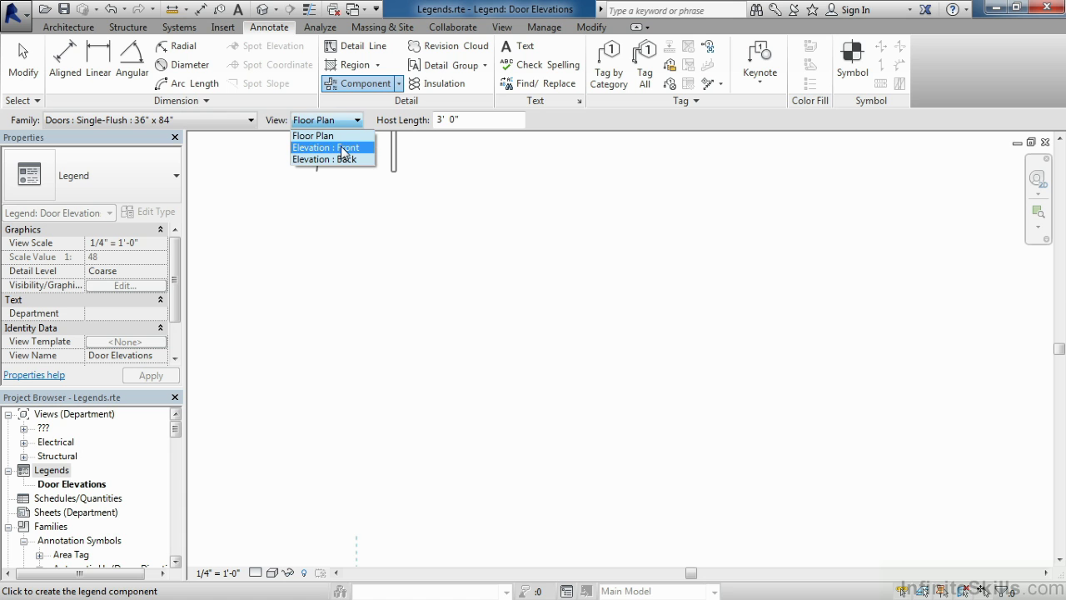
left_click(343, 152)
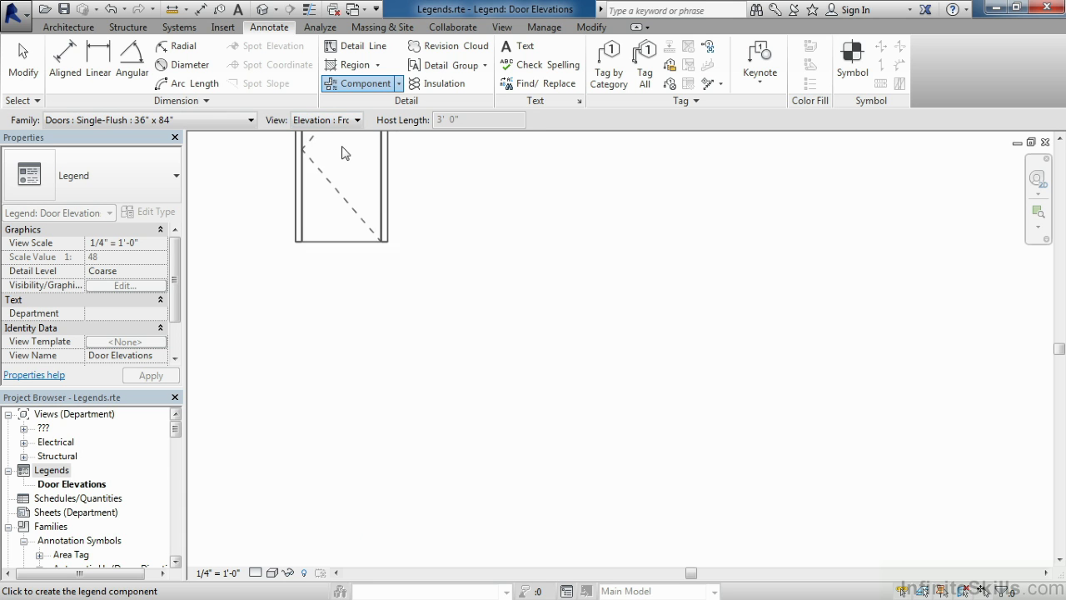
left_click(367, 303)
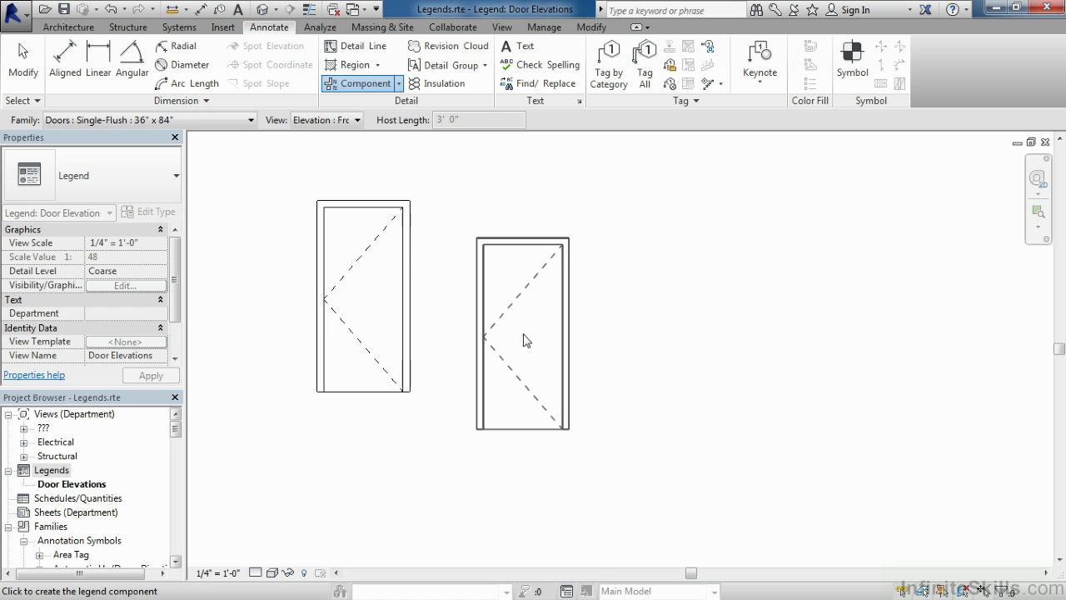
Add a 3/32" Arial text note reading 'Door Elevation A' to the right of the door
key("Escape")
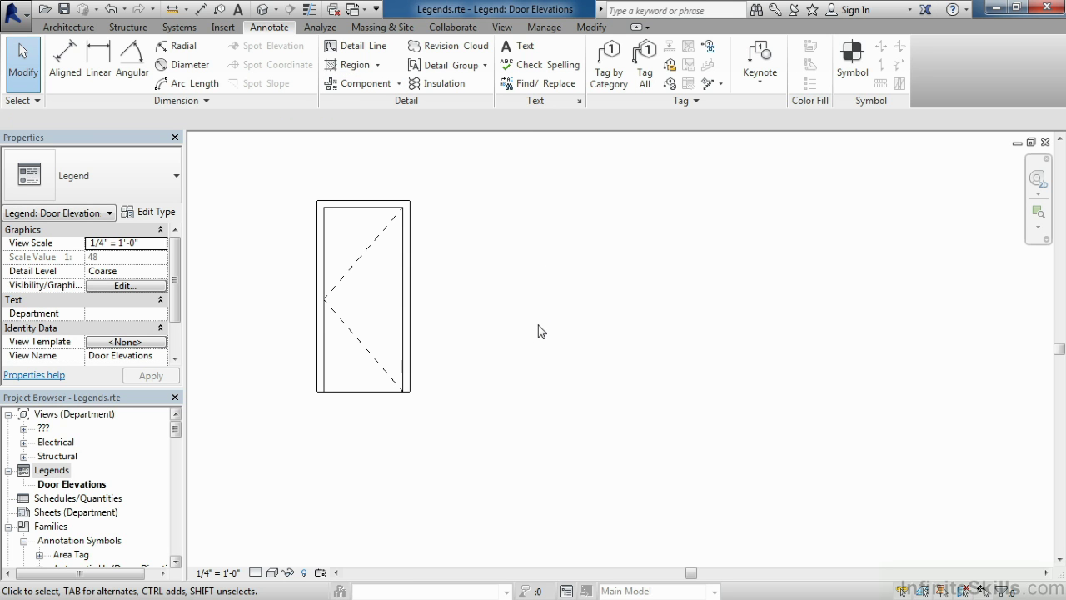
left_click(525, 52)
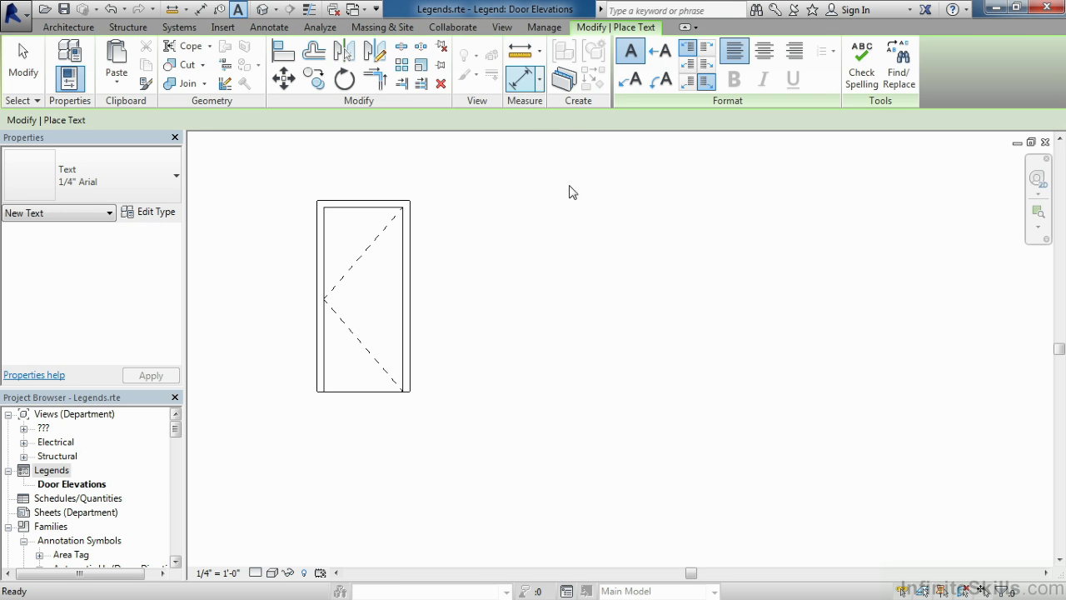
left_click(139, 185)
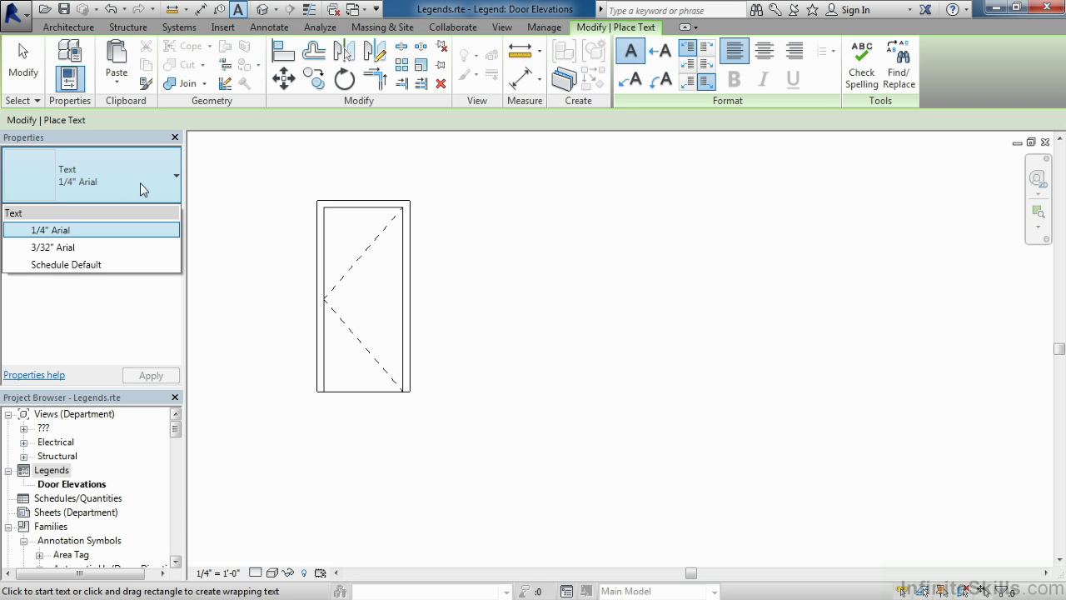
left_click(80, 249)
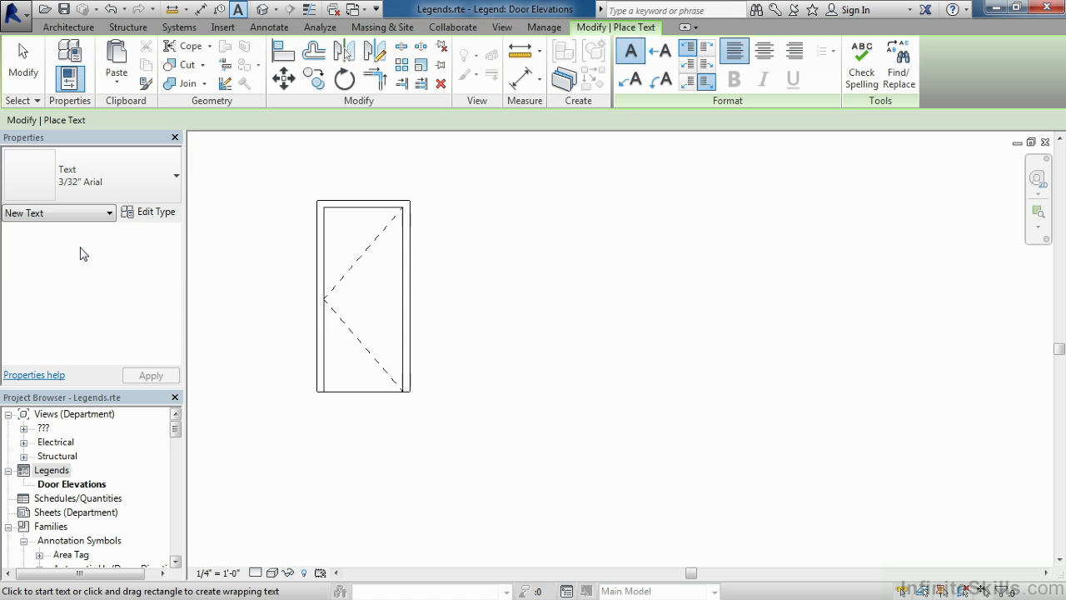
left_click(464, 265)
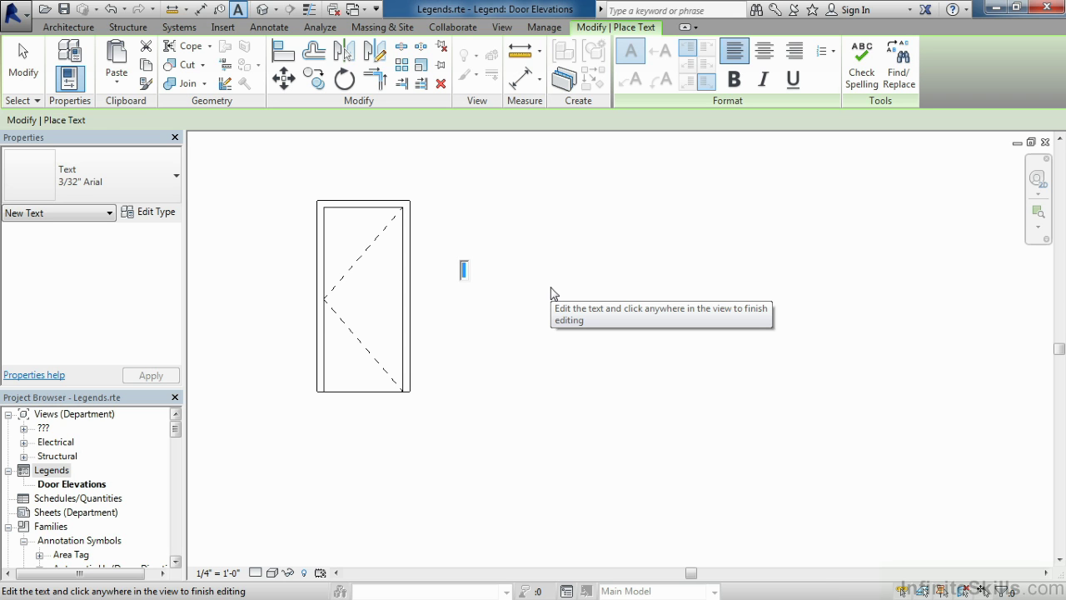
type("Door")
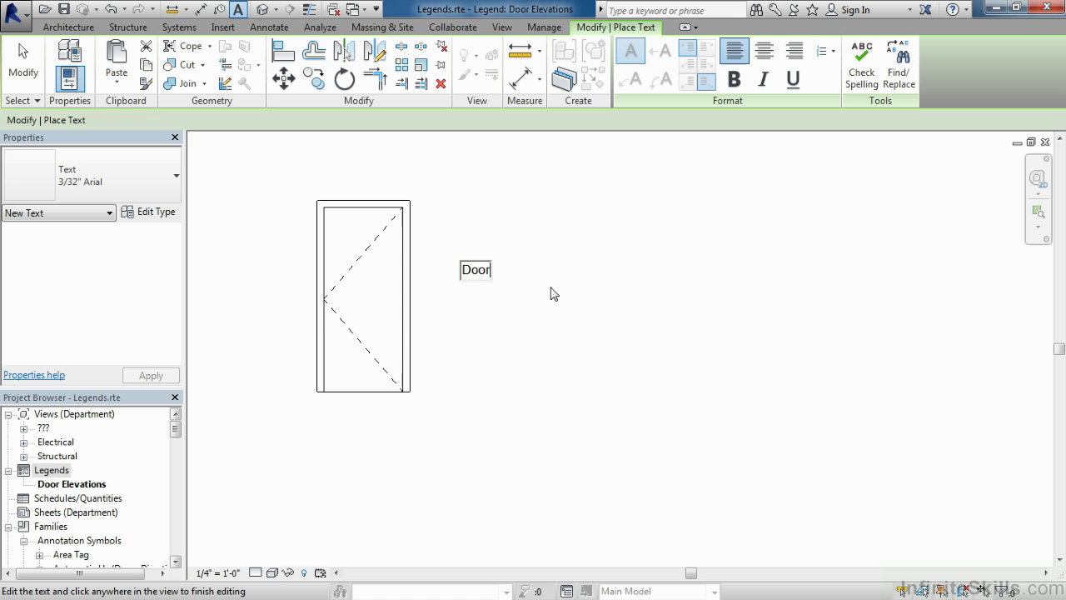
type(" Elevation A")
left_click(616, 323)
key("Escape")
key("Escape")
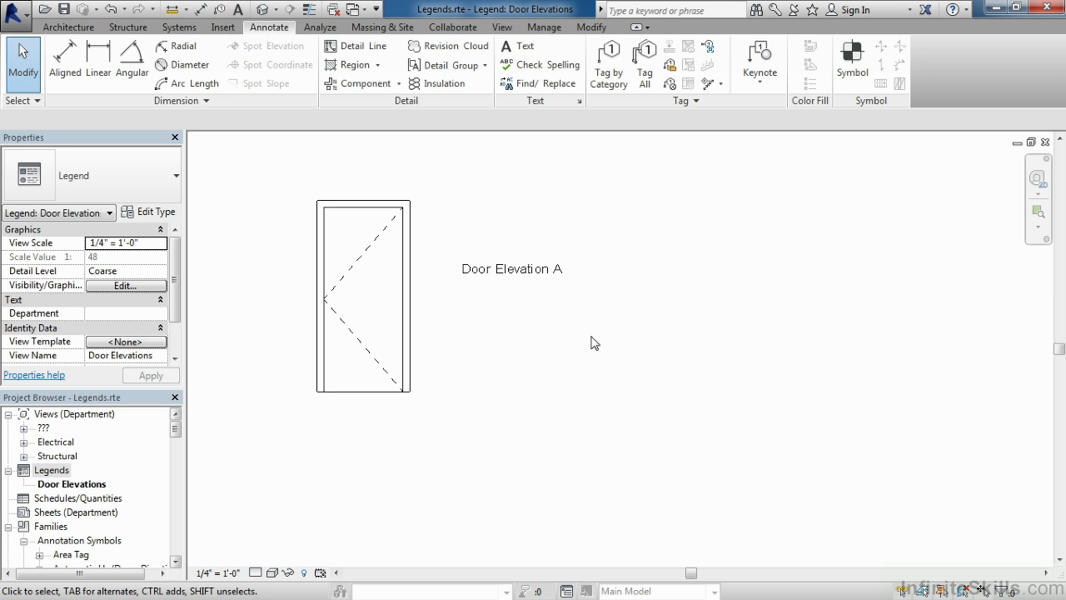
Create a new legend view named 'General Notes'
right_click(57, 476)
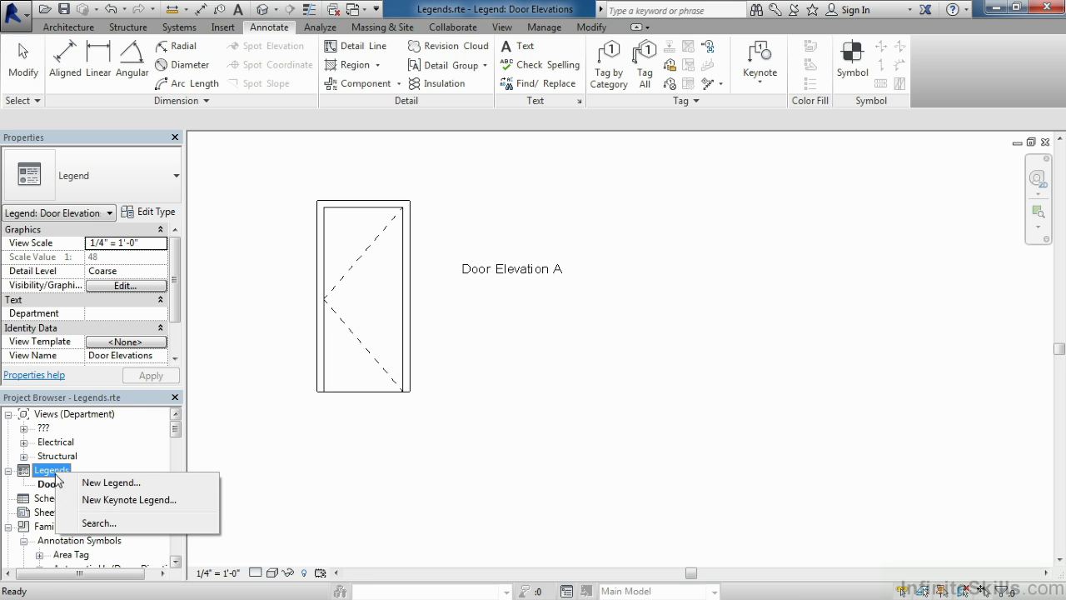
left_click(111, 483)
type("G")
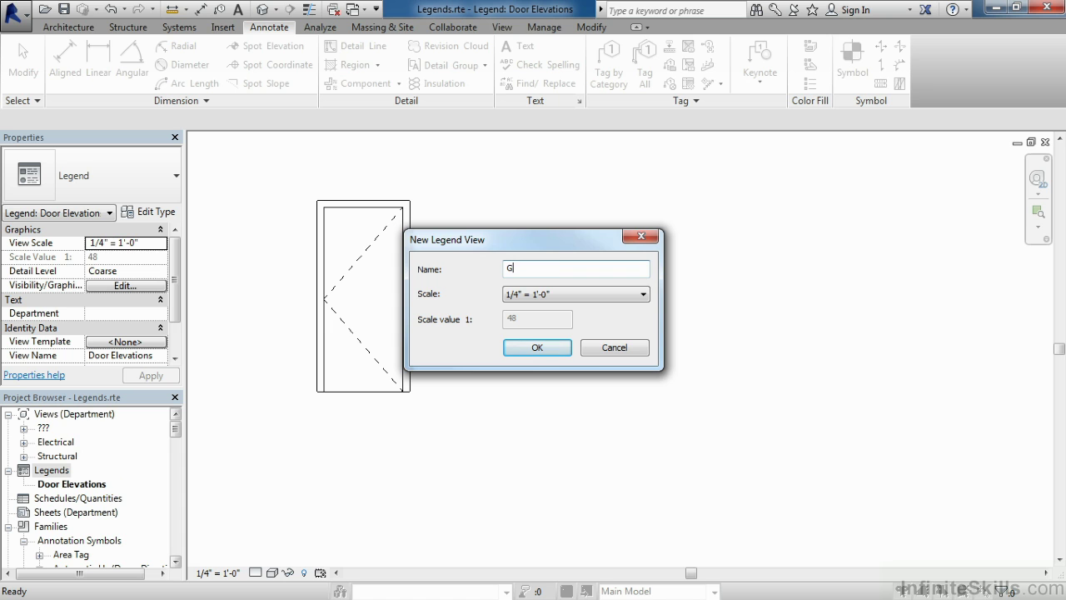
type("eneral Notes")
left_click(537, 349)
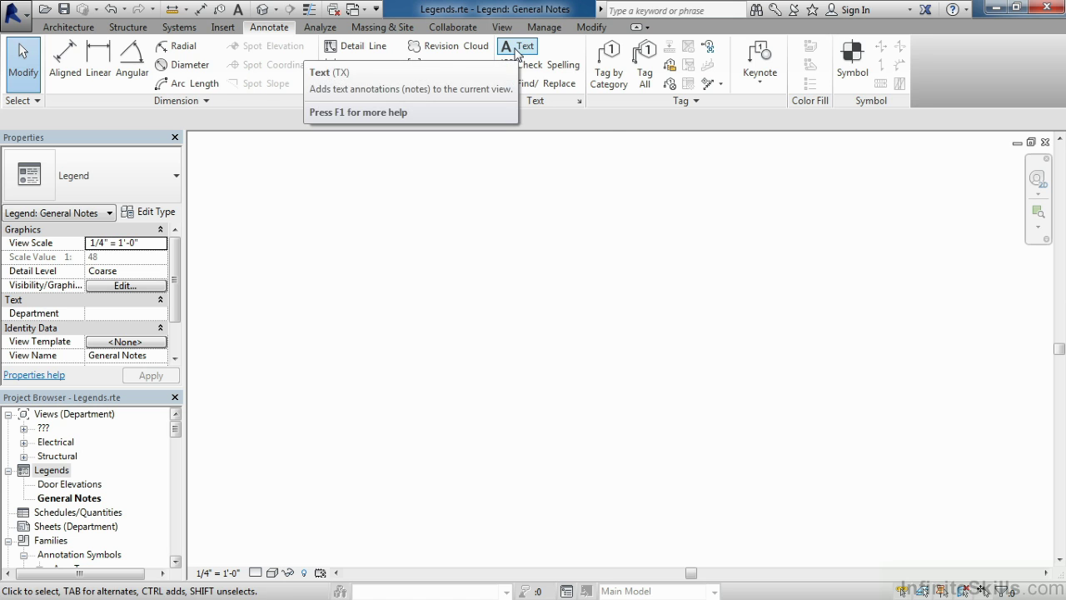
Add a 1/4" Arial text title 'General Notes:' near the upper left of the view
left_click(511, 56)
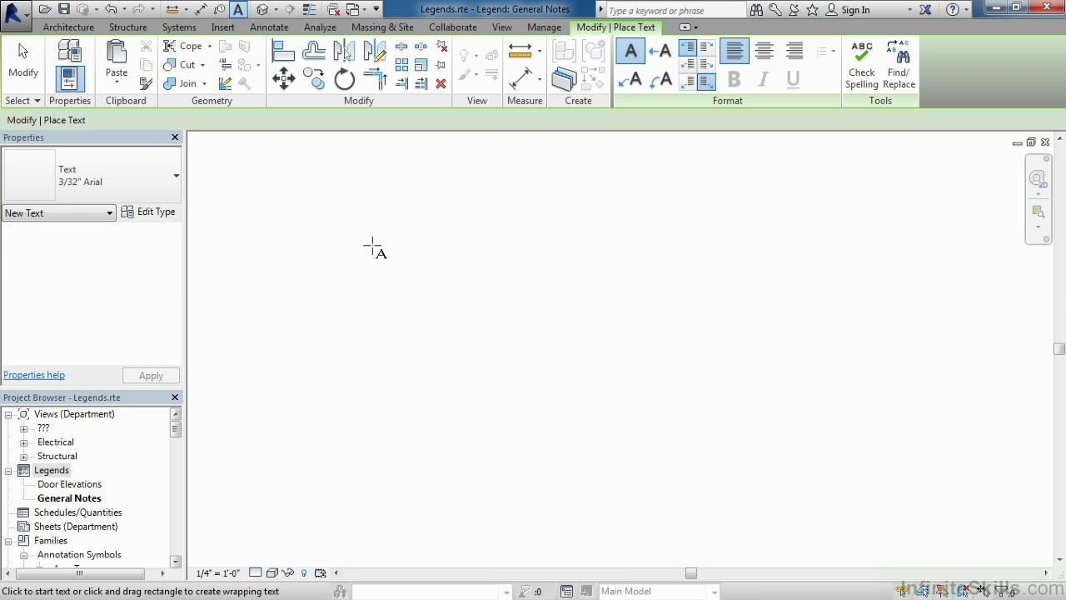
left_click(375, 246)
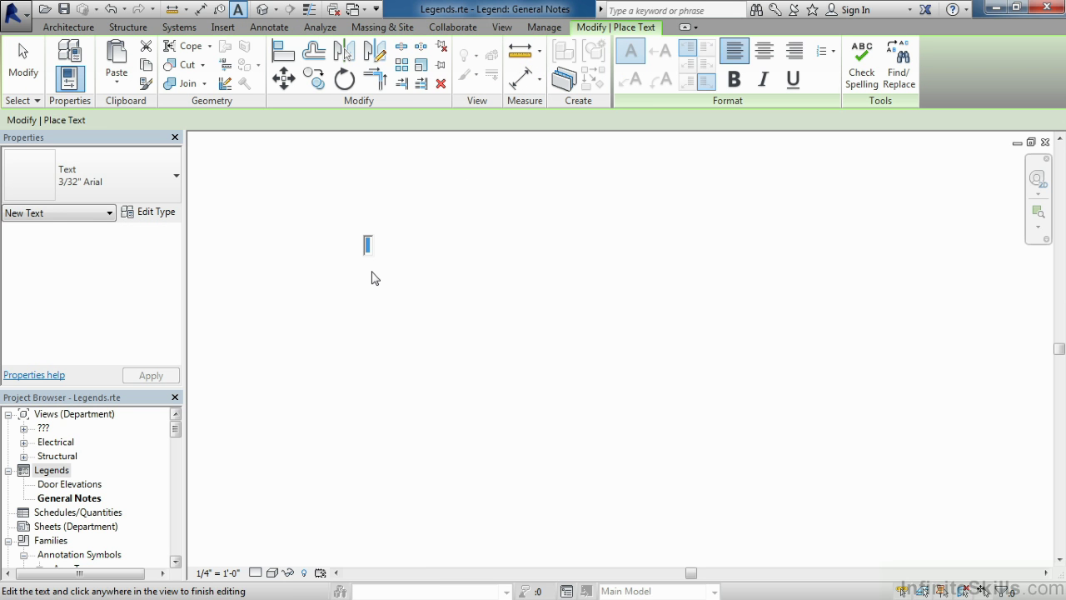
left_click(96, 190)
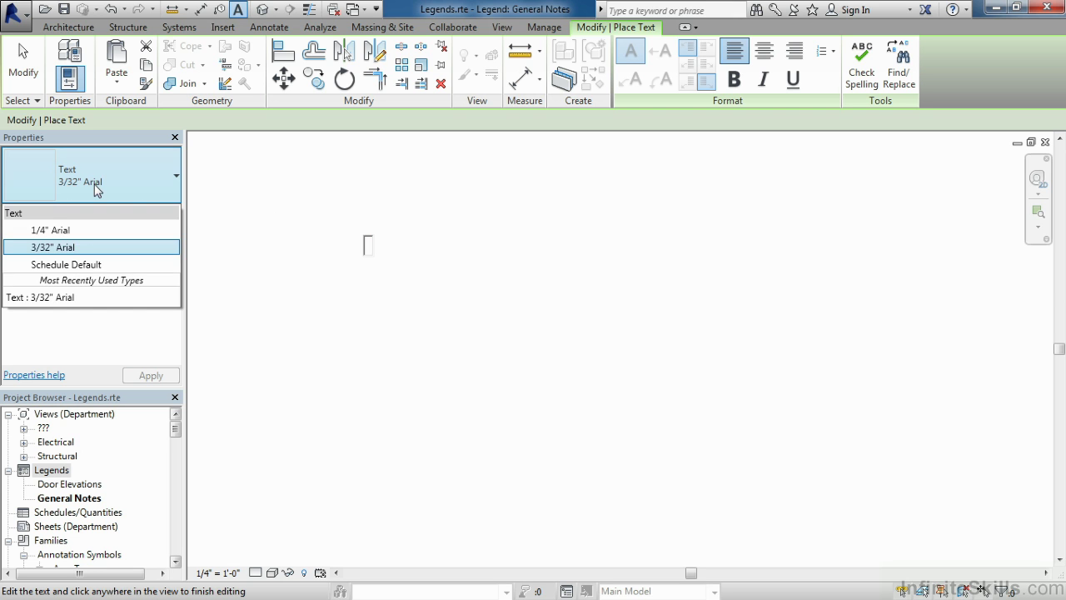
left_click(64, 228)
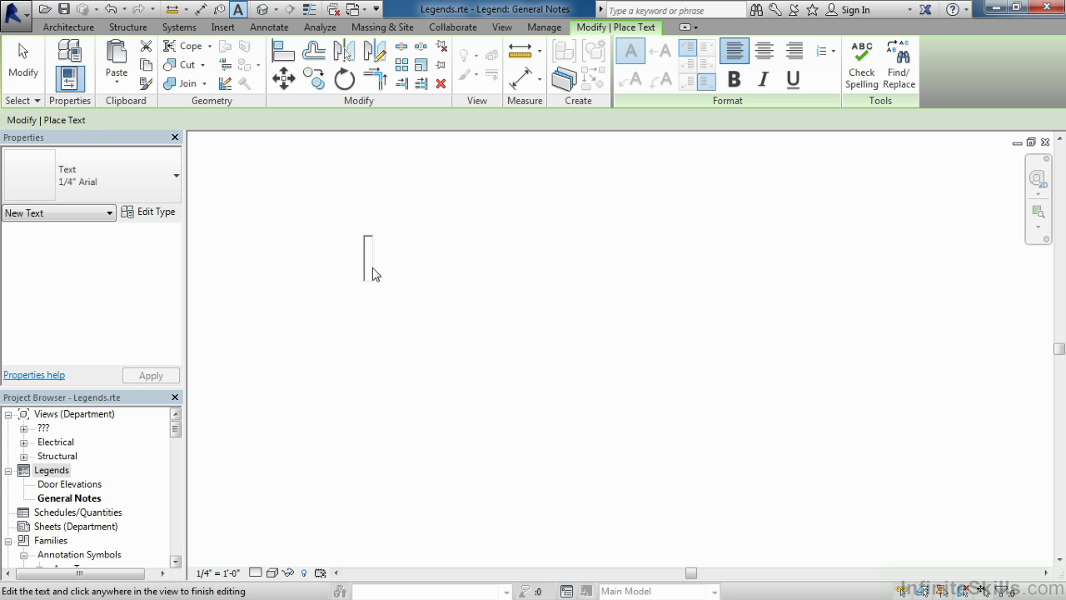
type("General Notes:")
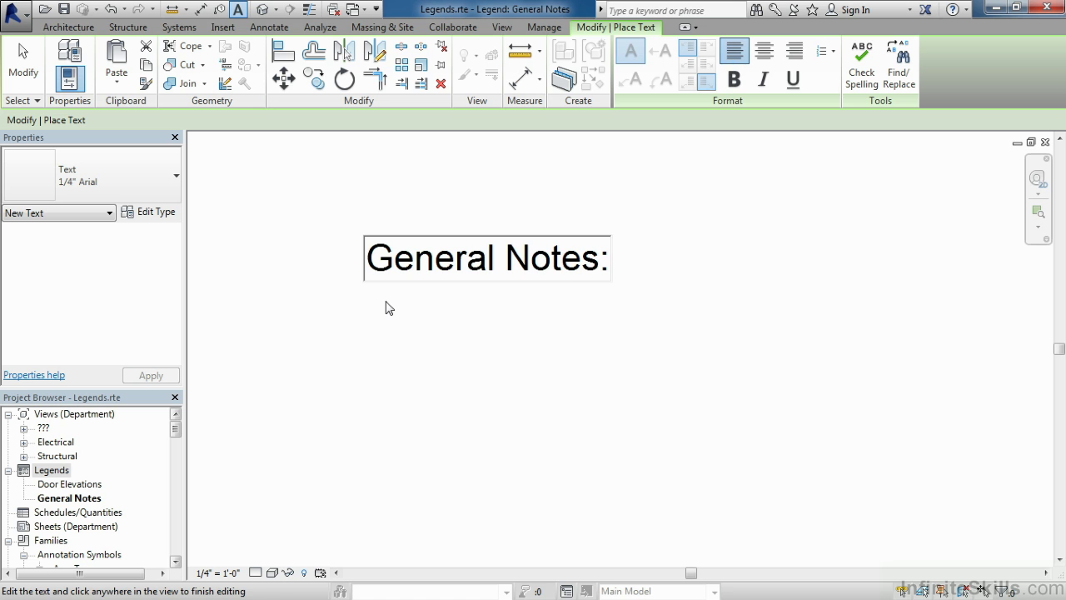
left_click(387, 308)
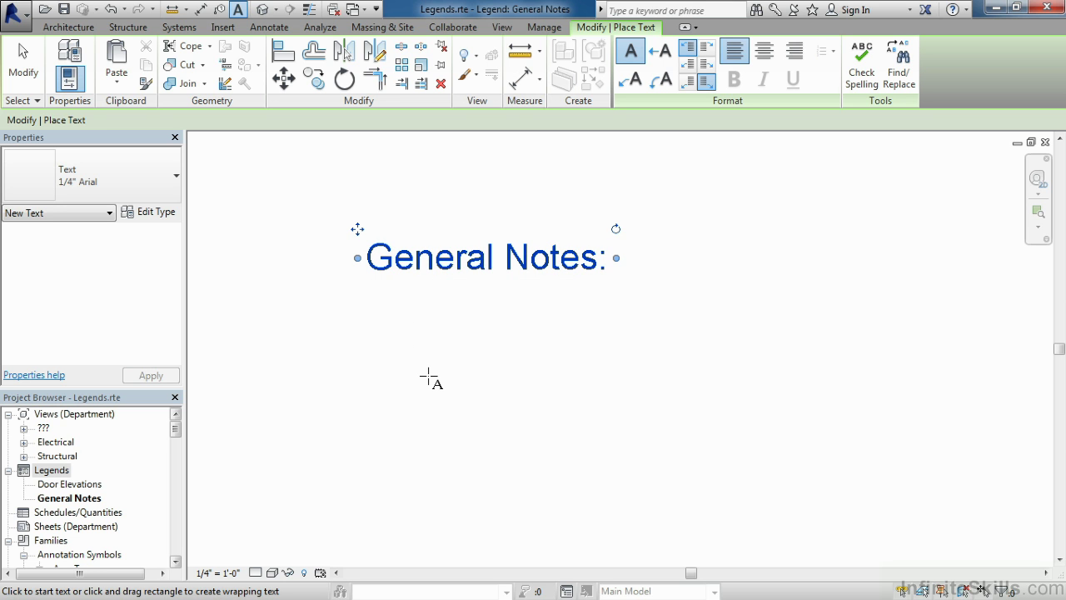